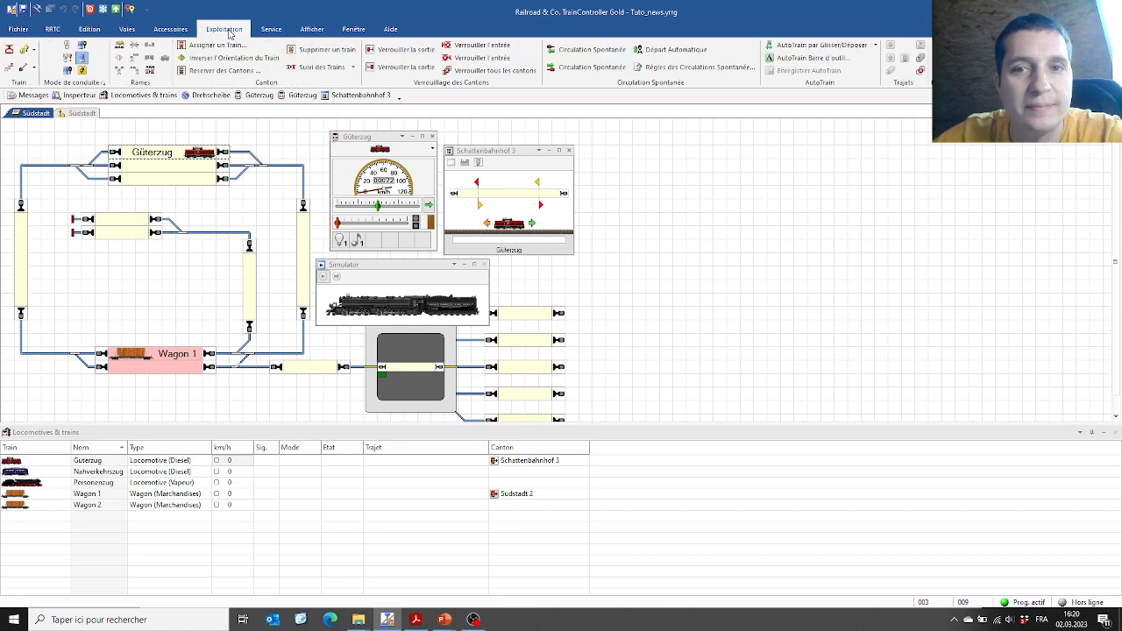
Try to send the Güterzug train by AutoTrain from the right-hand exit of Schattenbahnhof 3 to Hauptstrecke Ost.
left_click(794, 45)
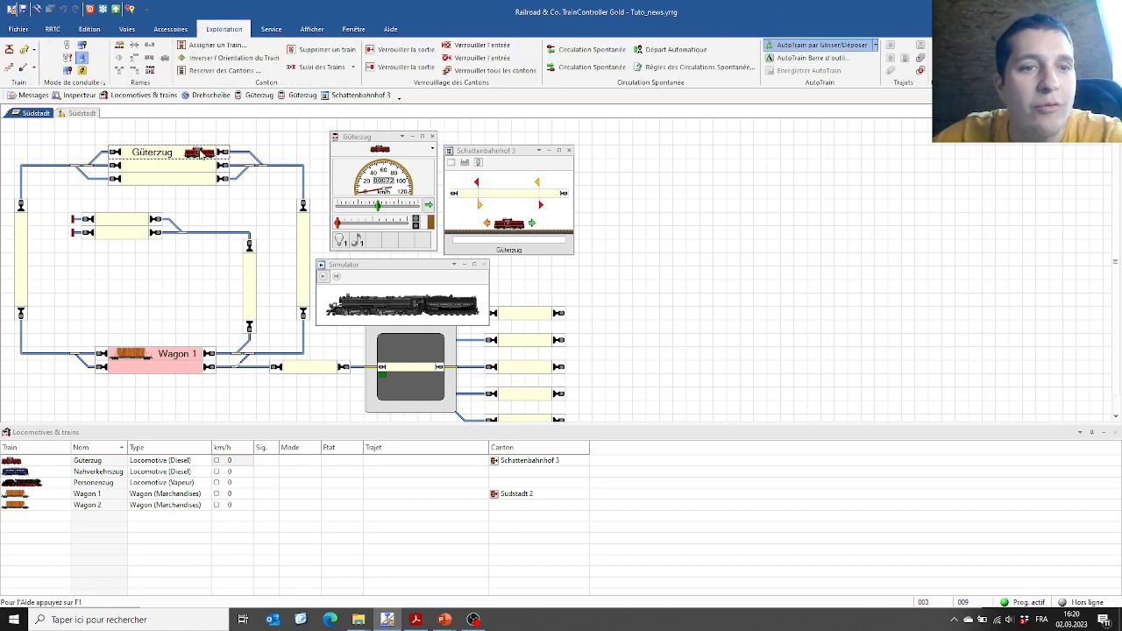
mouse_move(200, 158)
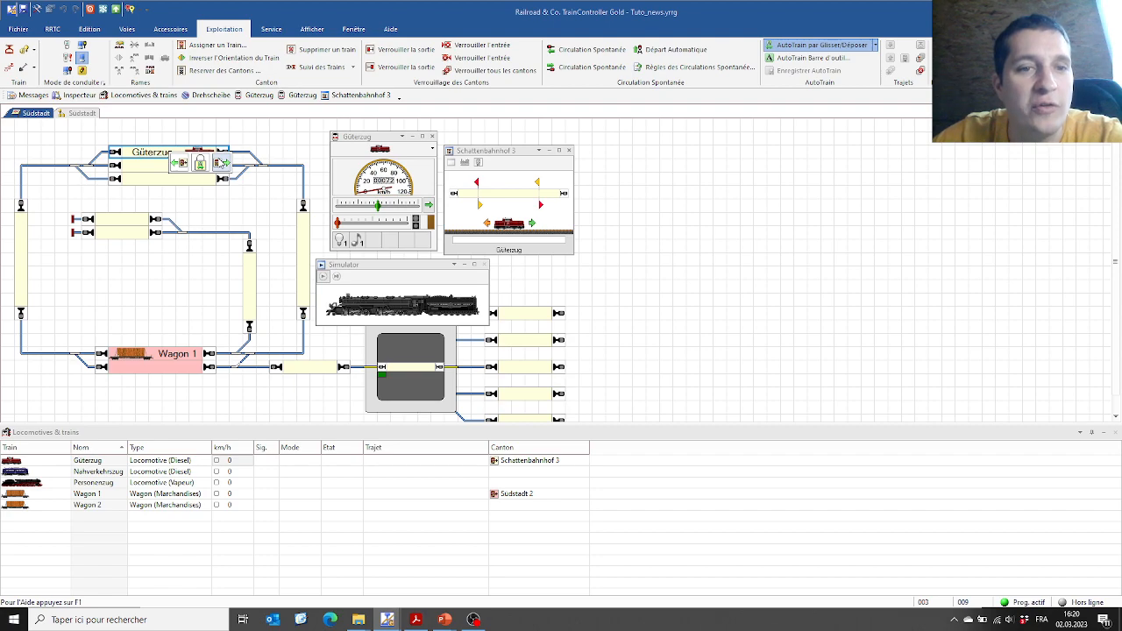
left_click_drag(224, 163, 301, 263)
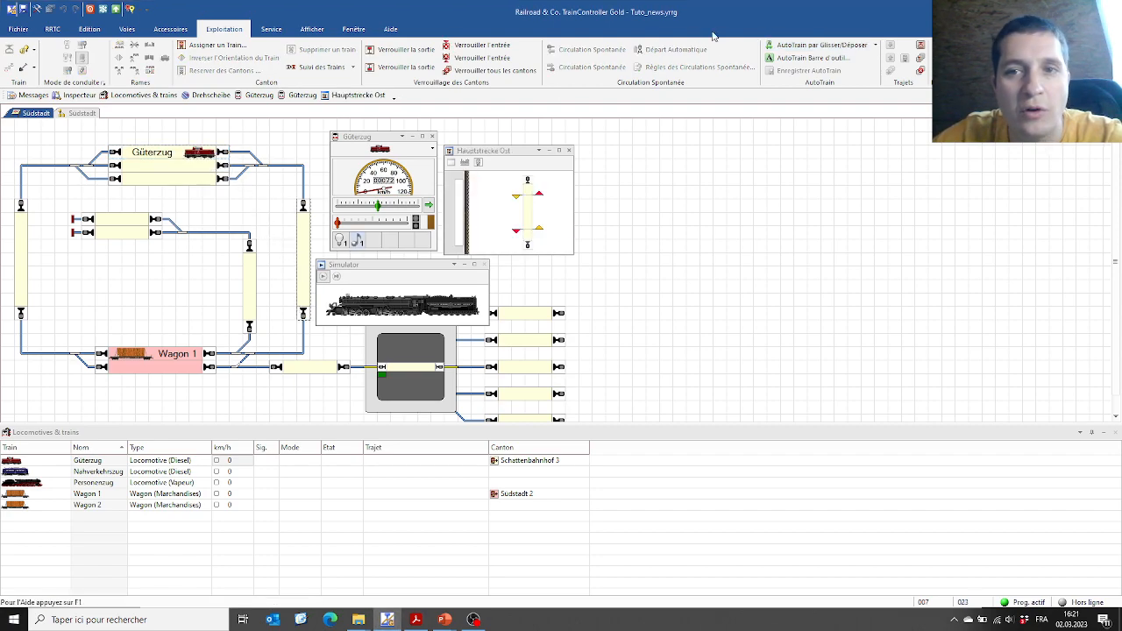
Run Güterzug by AutoTrain from the right-hand exit of its block, Schattenbahnhof 3, to Hauptstrecke Ost.
left_click(805, 44)
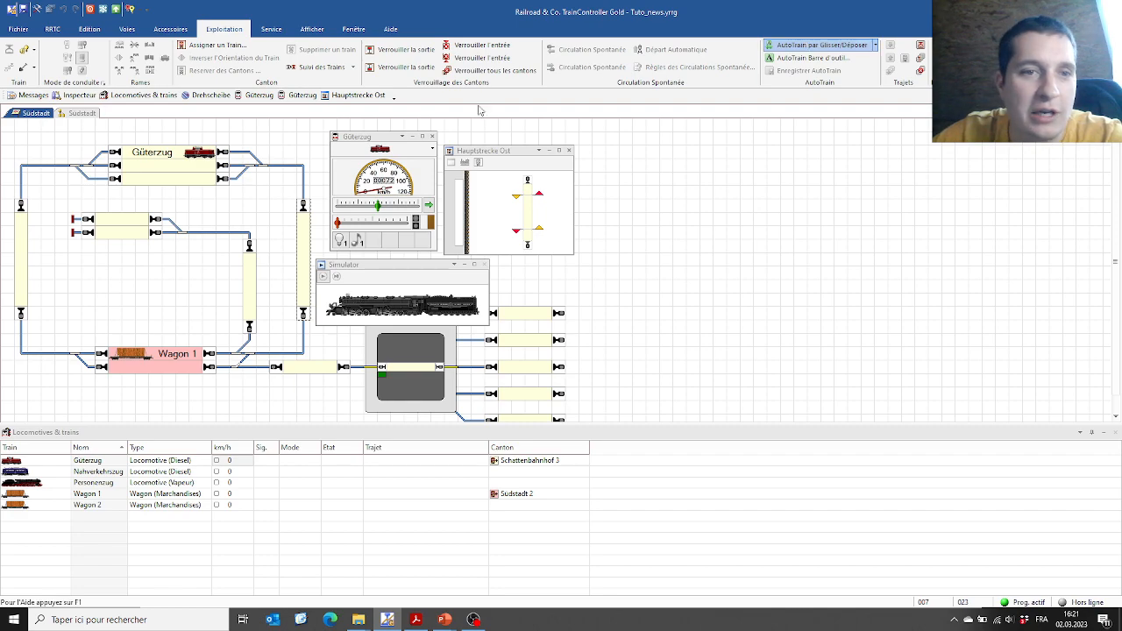
left_click(188, 157)
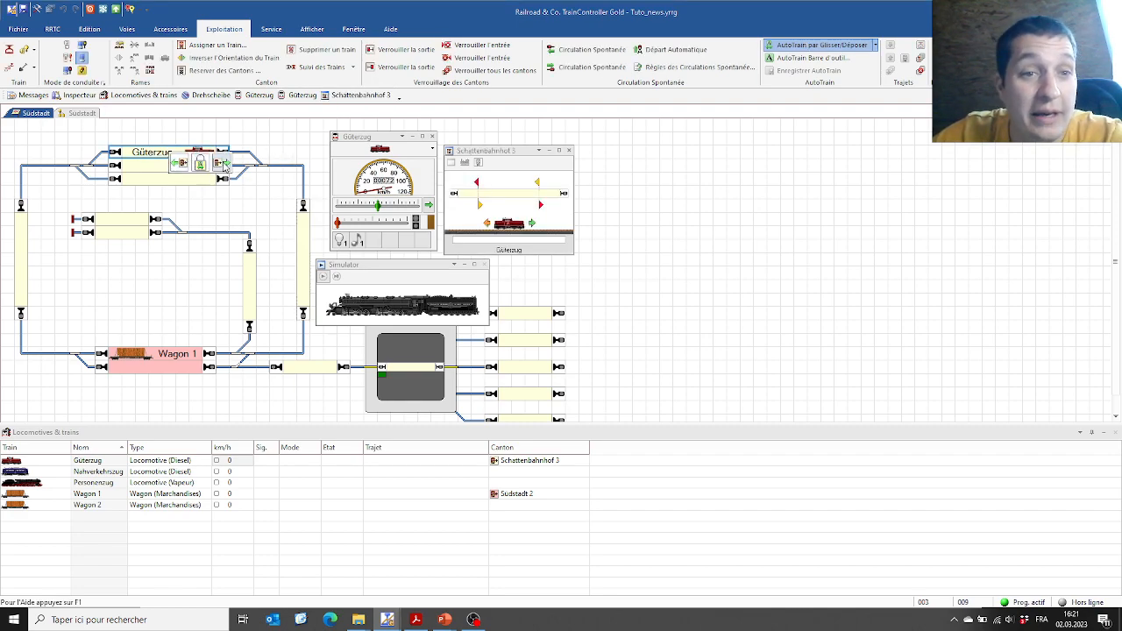
left_click_drag(224, 166, 338, 270)
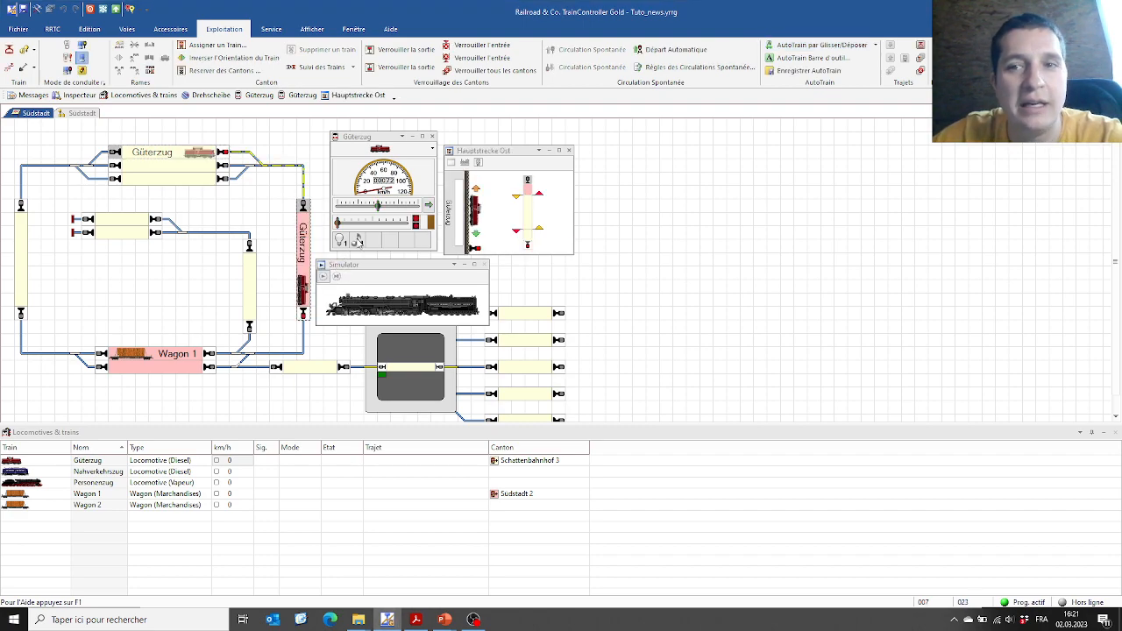
left_click(926, 58)
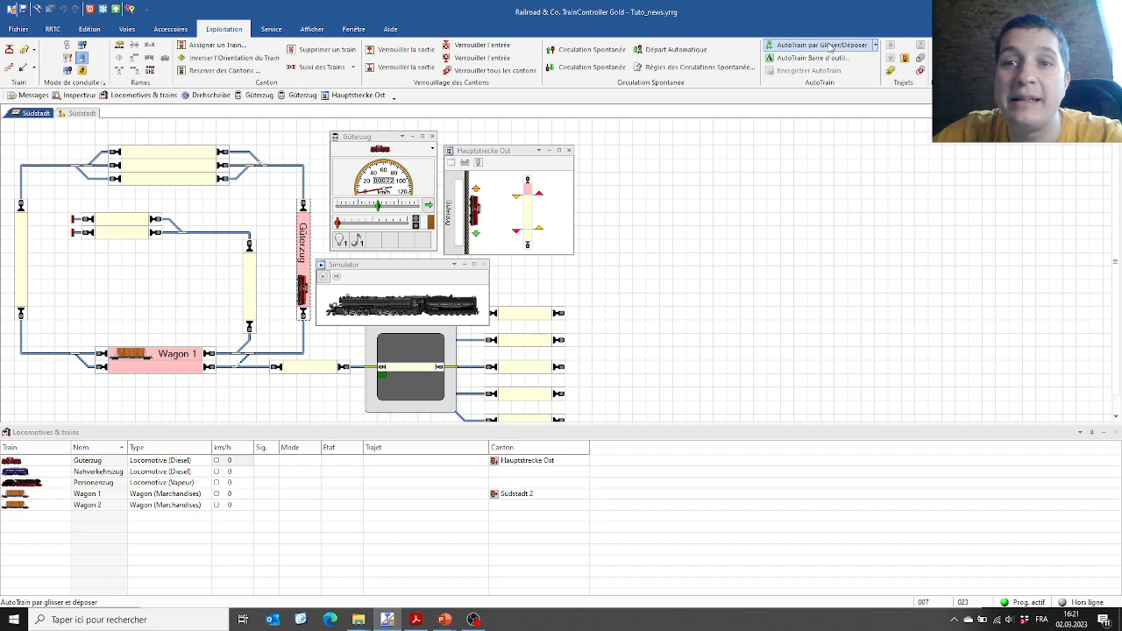
Set AutoTrain to Mode Direct and send Güterzug from Hauptstrecke Ost back to Schattenbahnhof 3.
left_click(877, 47)
left_click(792, 59)
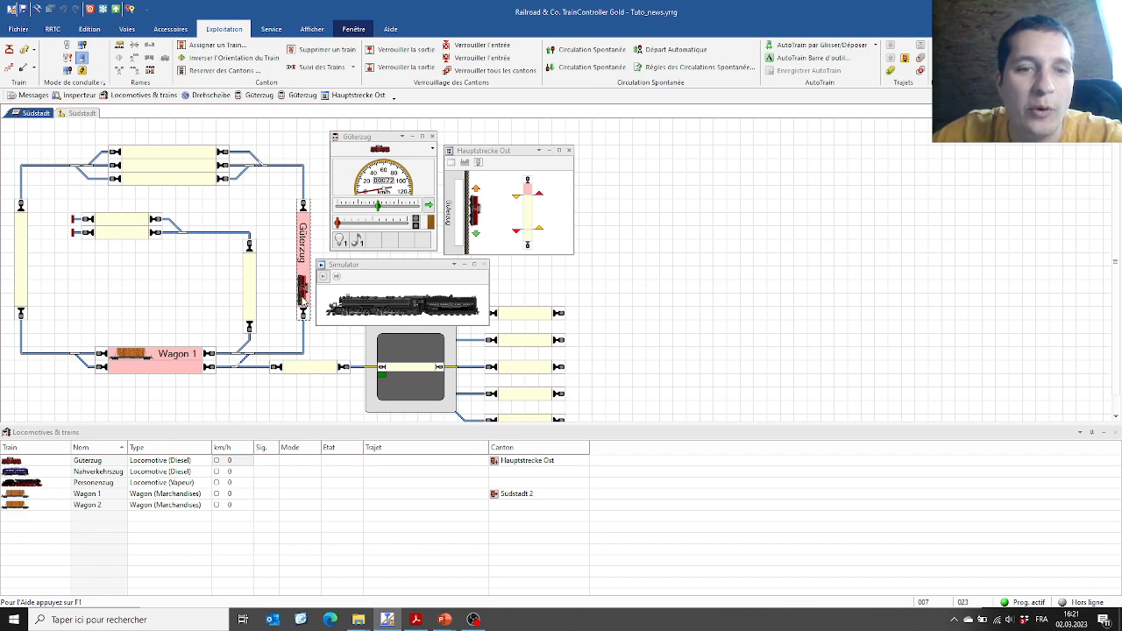
left_click(790, 50)
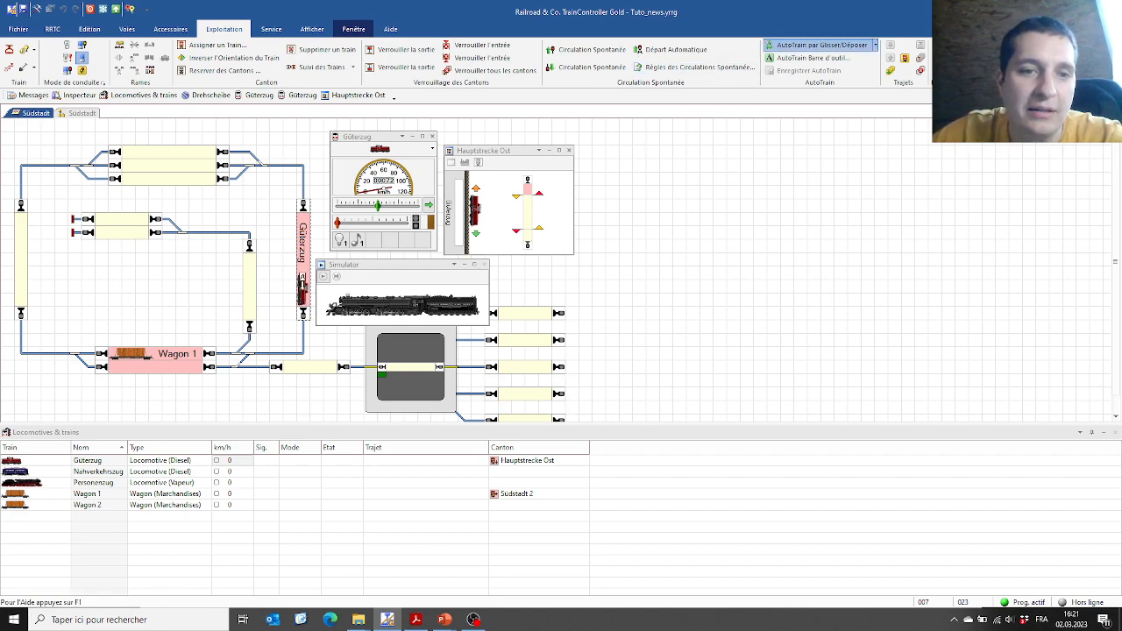
left_click_drag(302, 279, 160, 150)
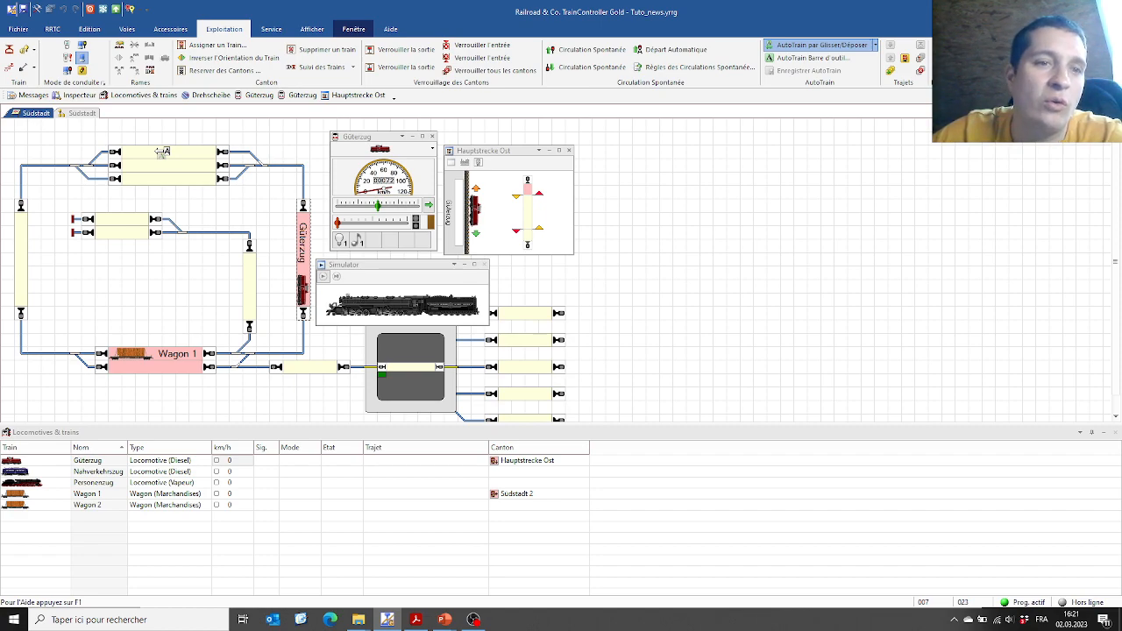
left_click_drag(163, 151, 161, 156)
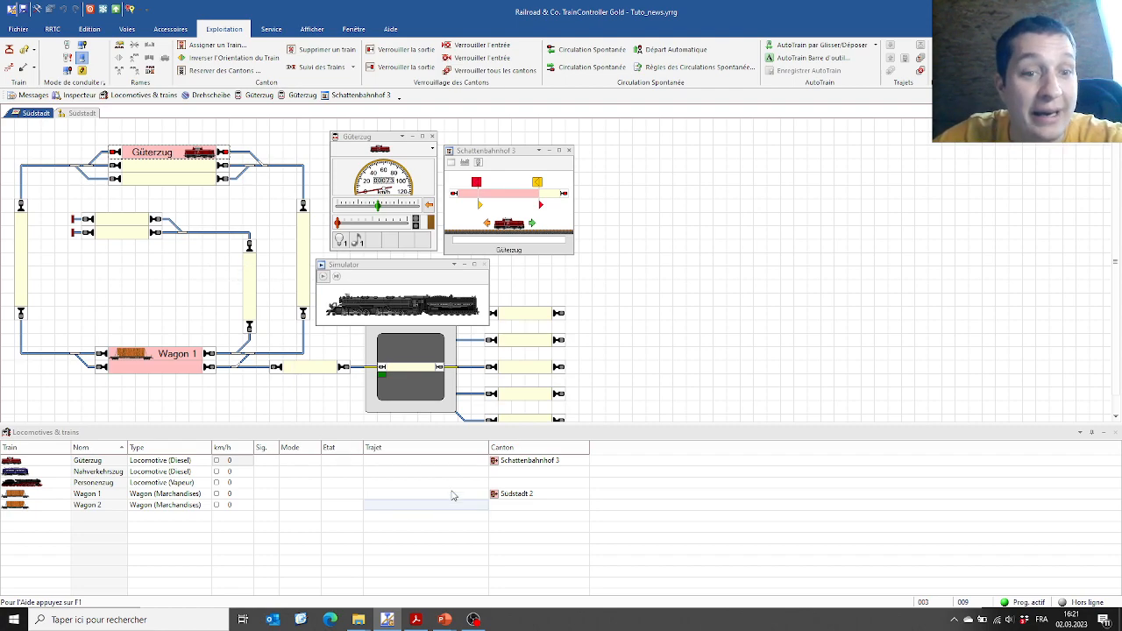
Switch to the PowerPoint slide show and advance to the full slide on AutoTrain wagon coupling.
mouse_move(447, 624)
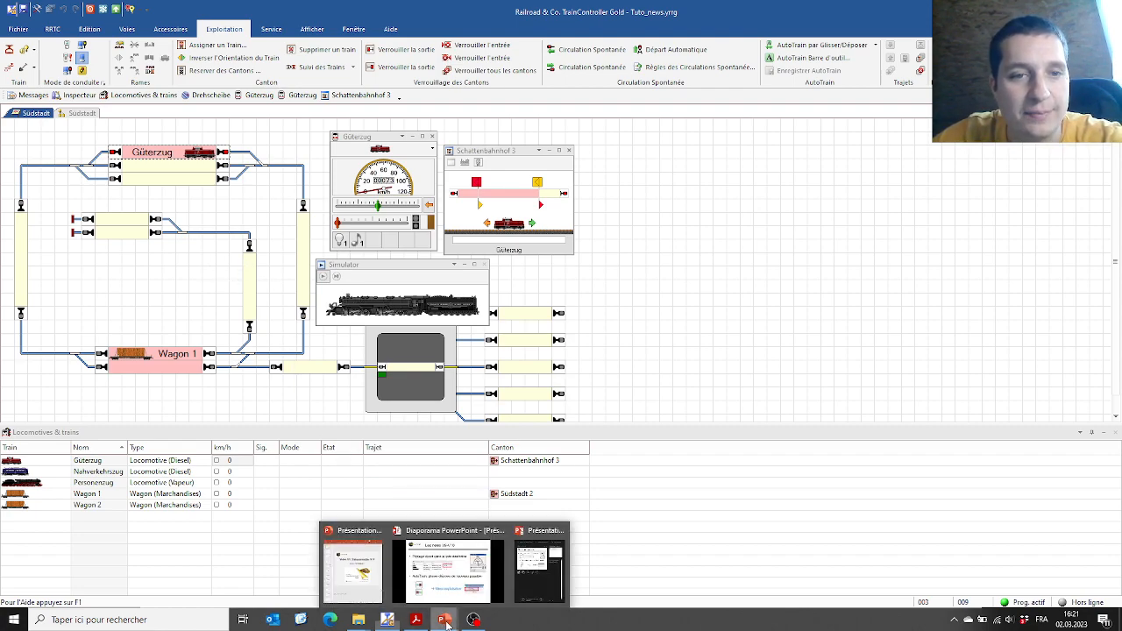
left_click(461, 579)
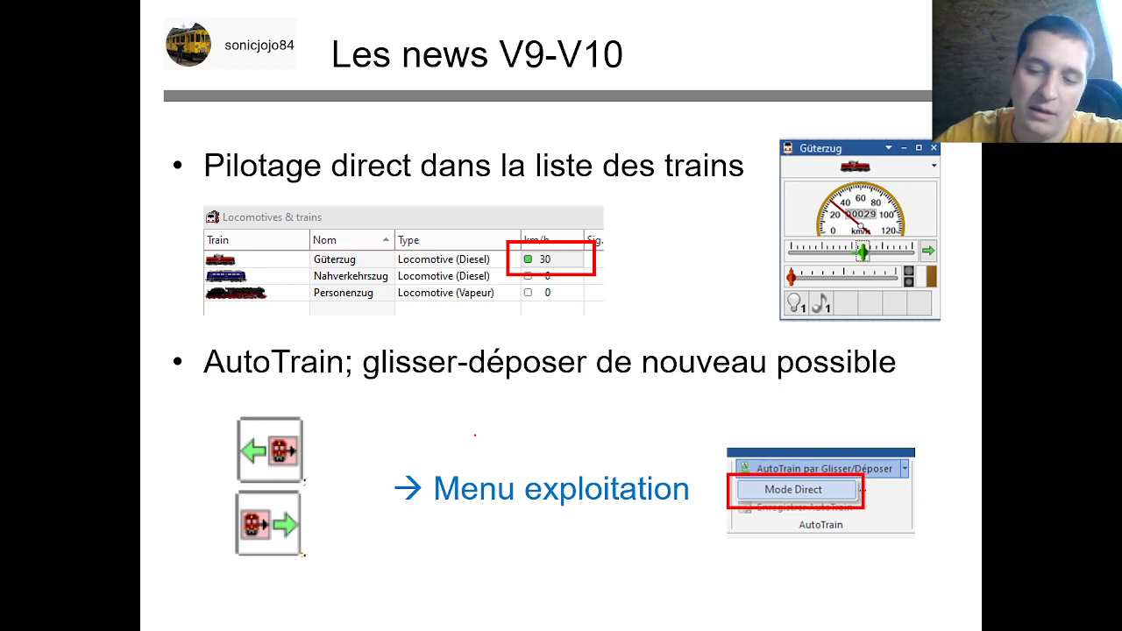
left_click(474, 435)
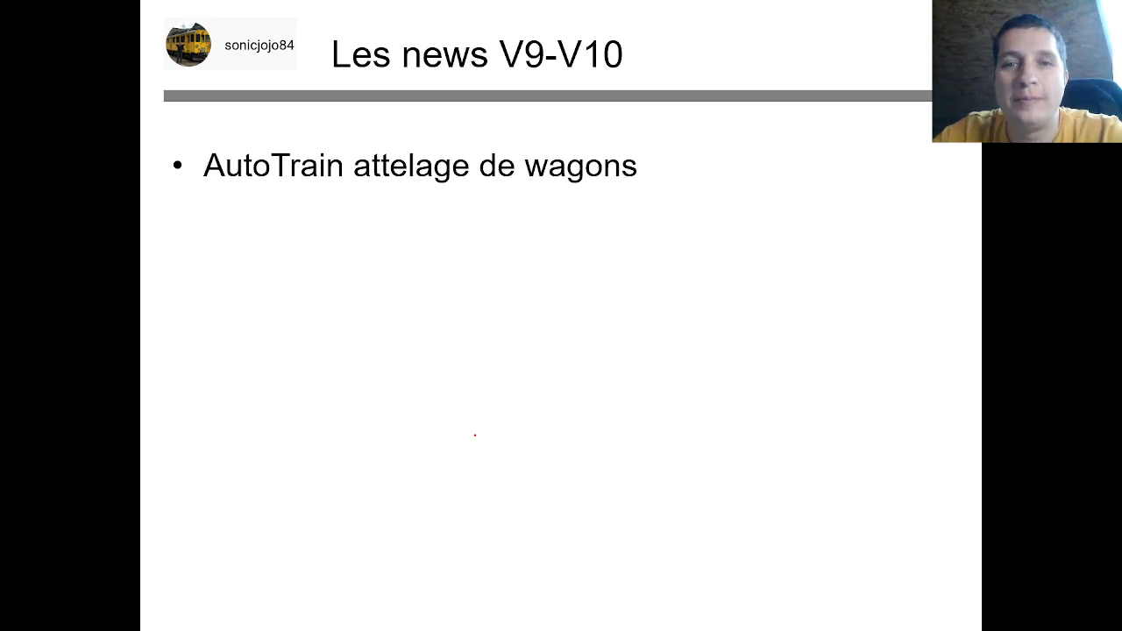
left_click(475, 435)
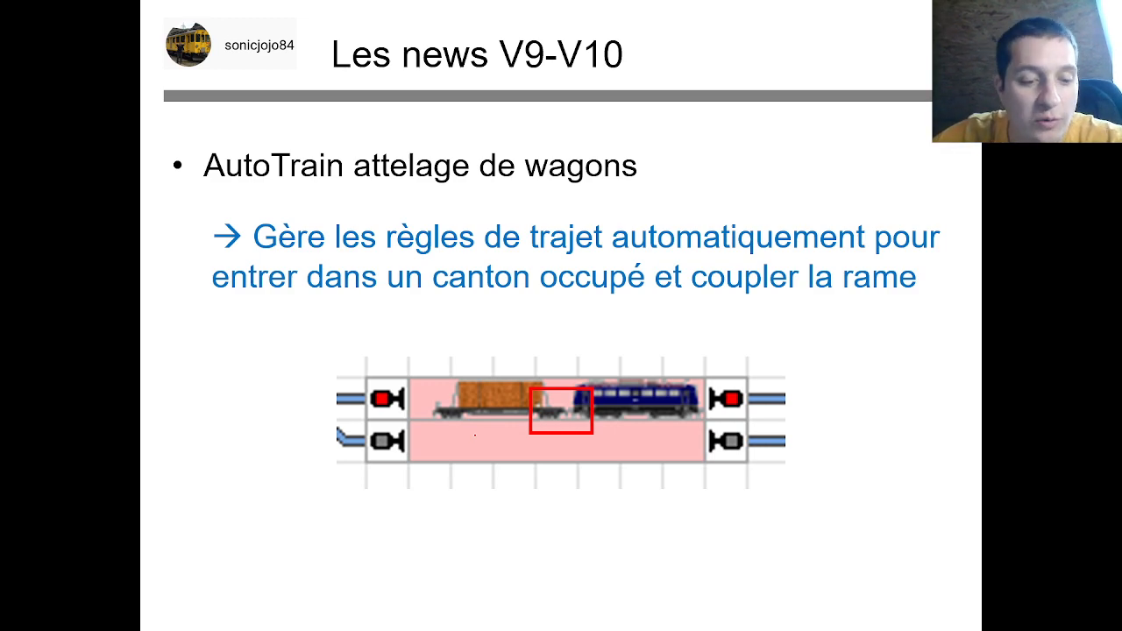
Switch to TrainController and send Güterzug by AutoTrain to the block holding Wagon 1, accepting to join with the wagons there.
key("super")
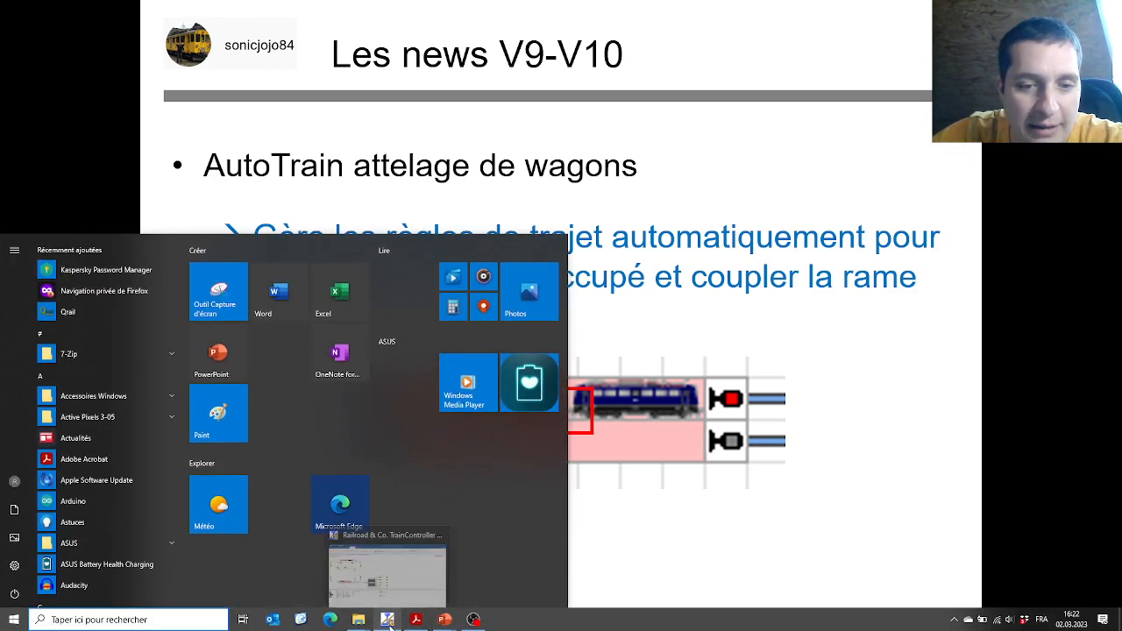
left_click(389, 621)
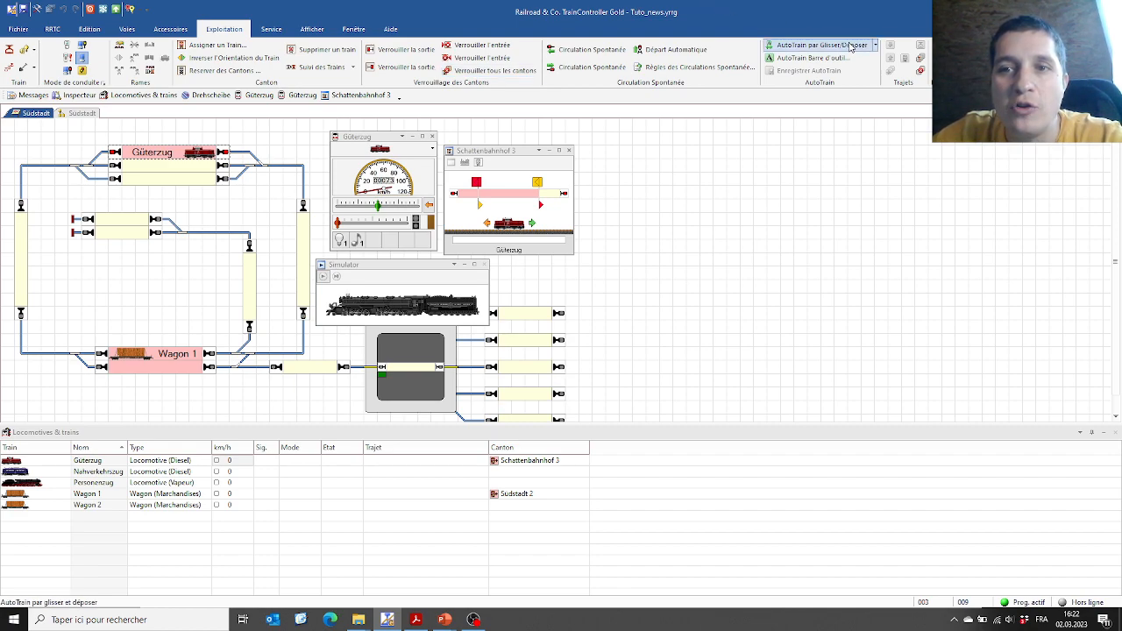
left_click(816, 45)
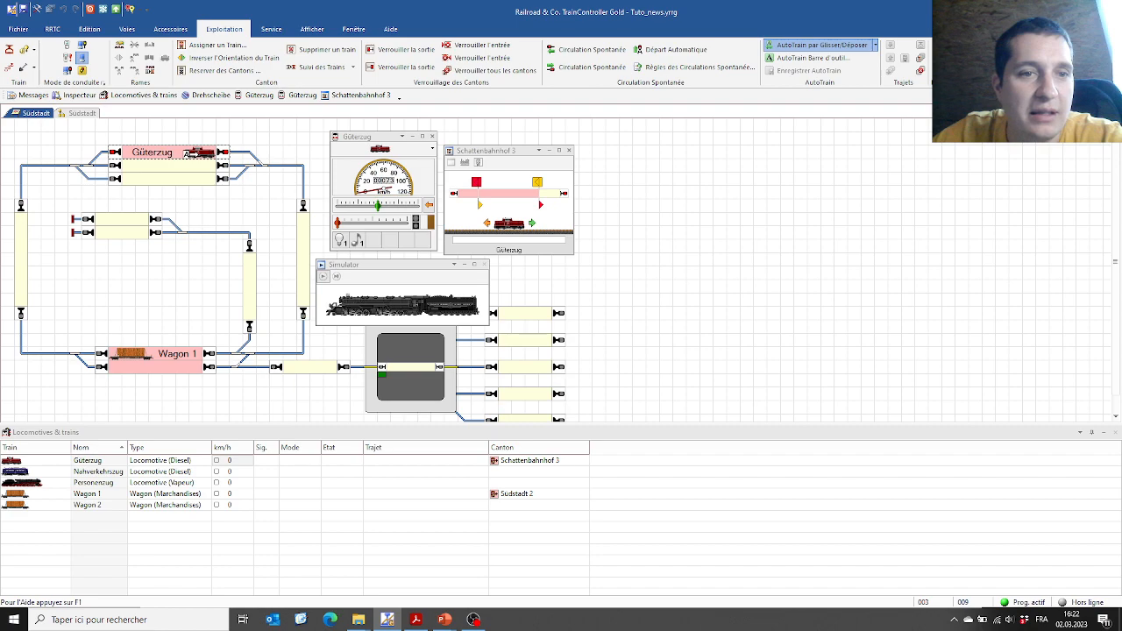
left_click_drag(187, 153, 155, 355)
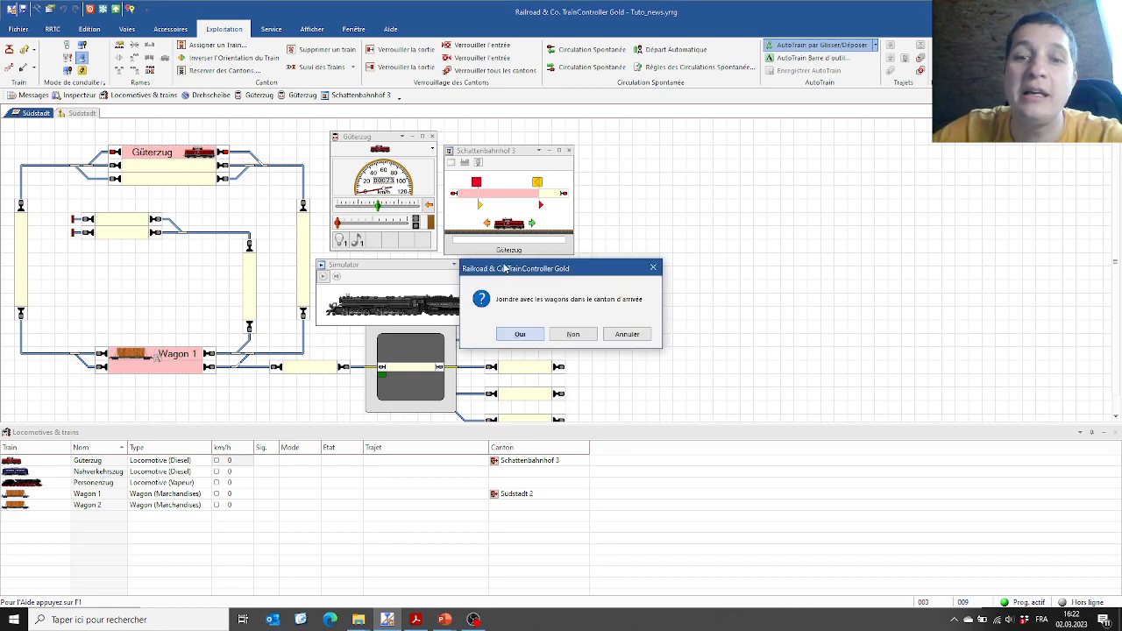
left_click_drag(592, 270, 446, 273)
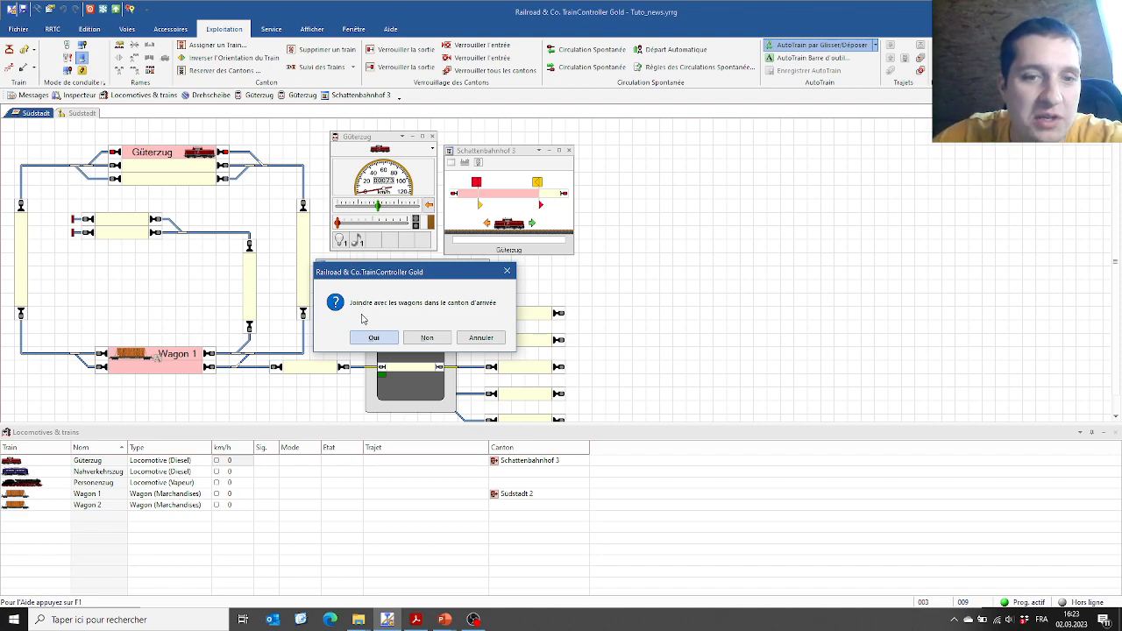
left_click(378, 342)
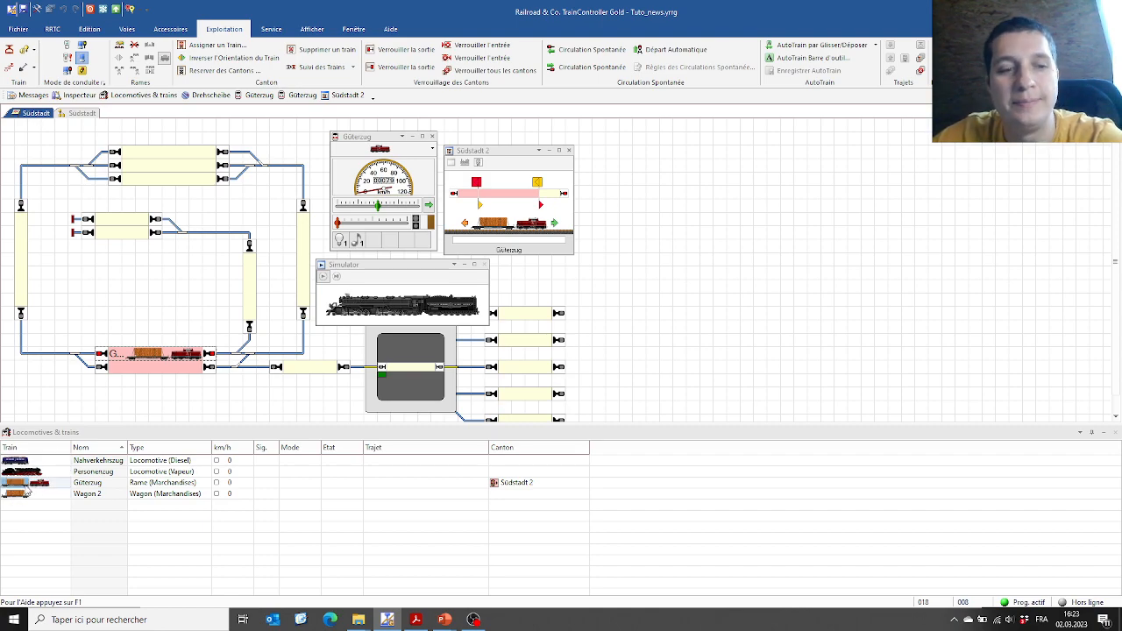
Widen the Train column in the locomotives and trains list.
left_click_drag(72, 448, 110, 447)
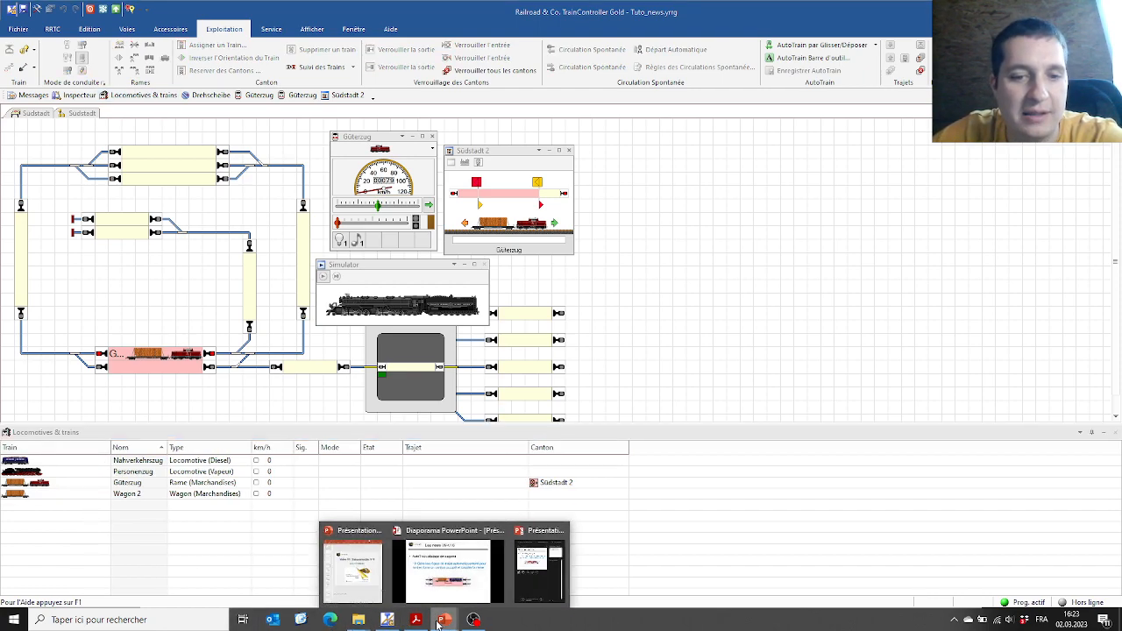
Switch to the PowerPoint slide show and advance to the full slide on locomotive and wagon operations.
left_click(444, 572)
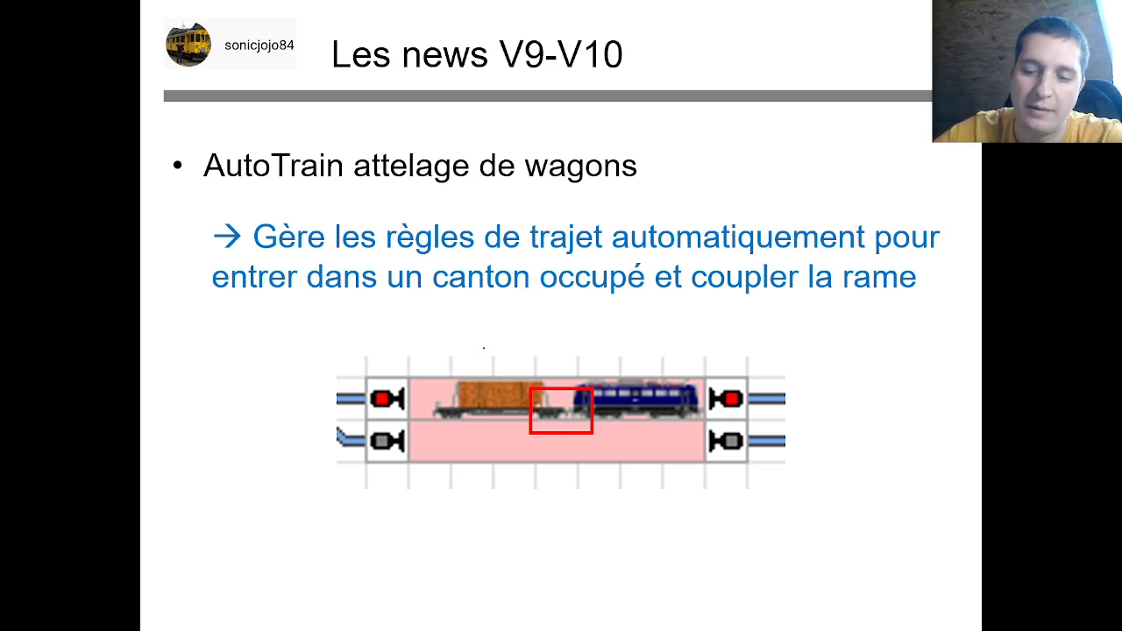
key("Right")
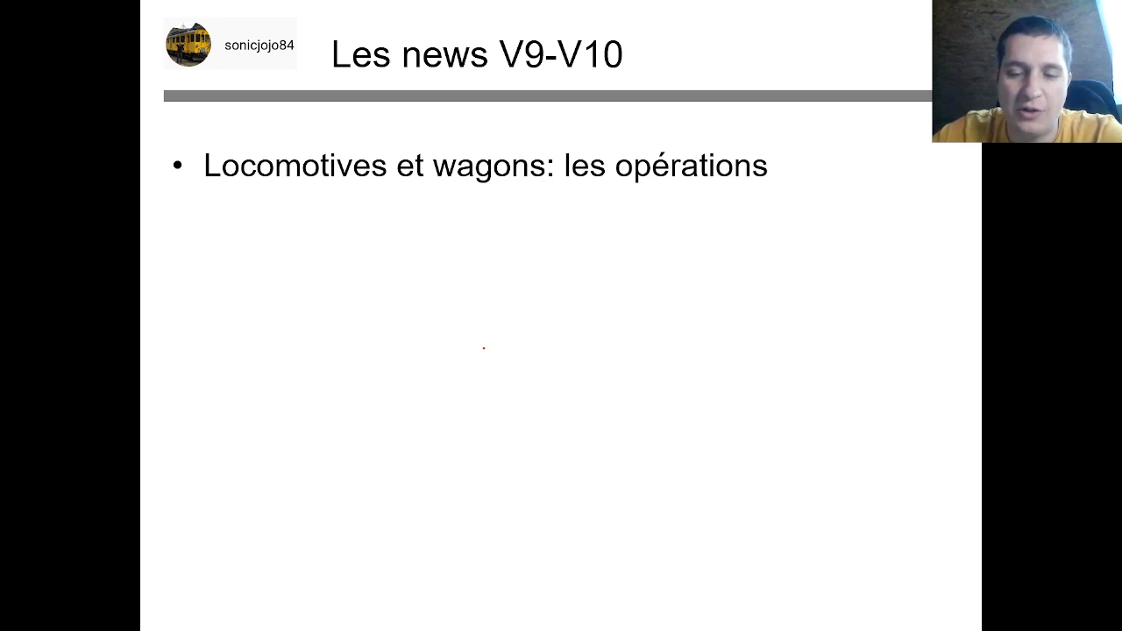
key("Right")
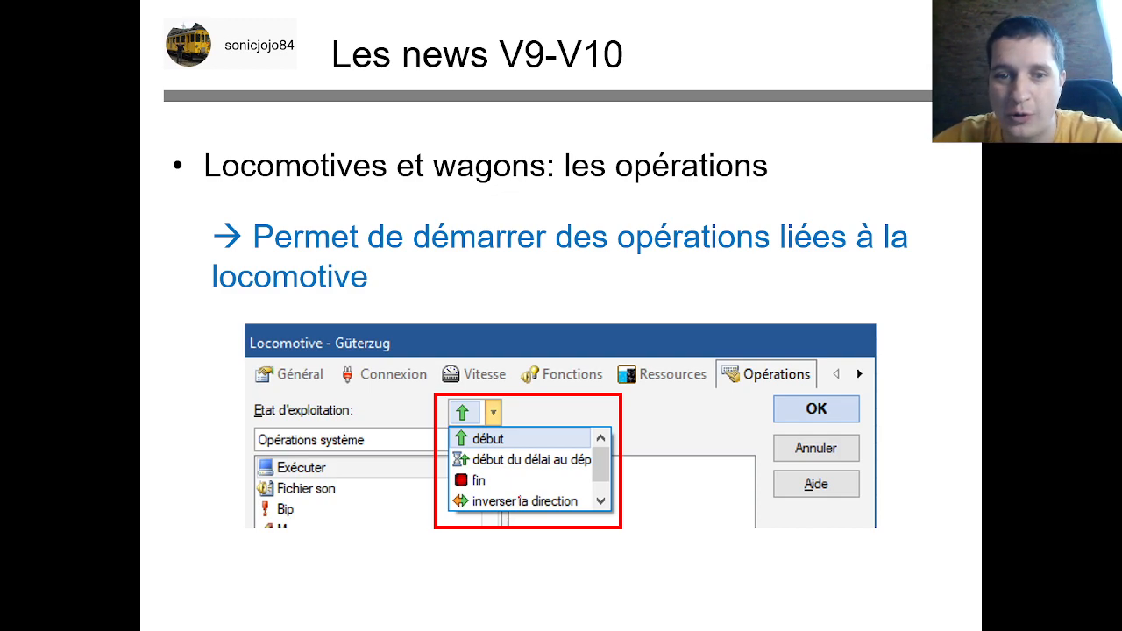
Switch to TrainController, turn on edit mode and open the operations settings of the Nahverkehrszug locomotive.
key("super")
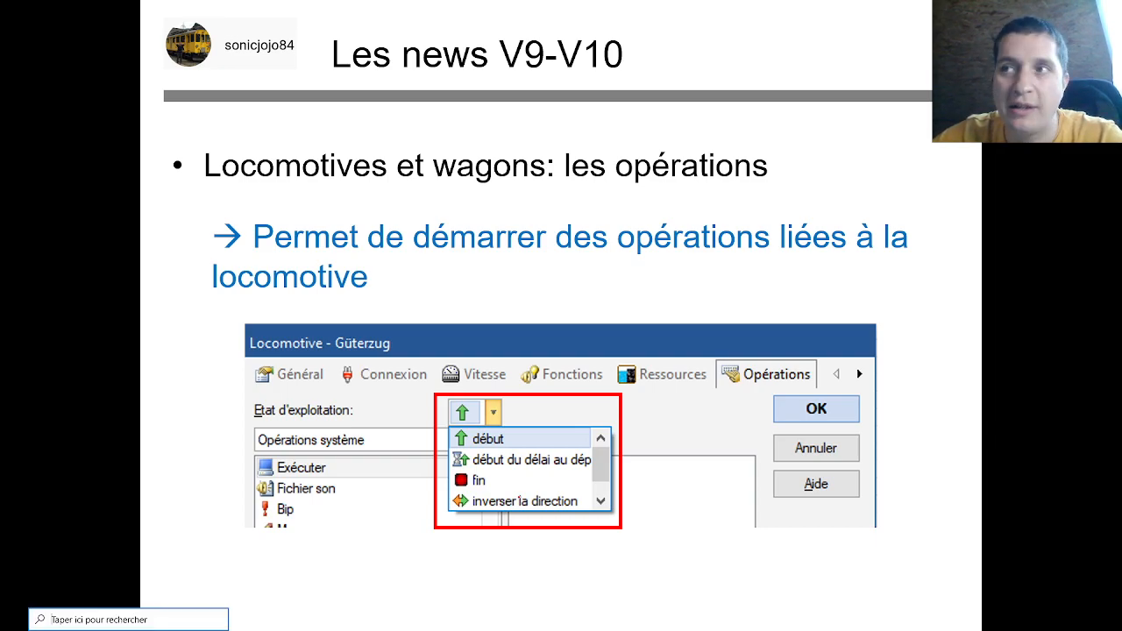
left_click(386, 619)
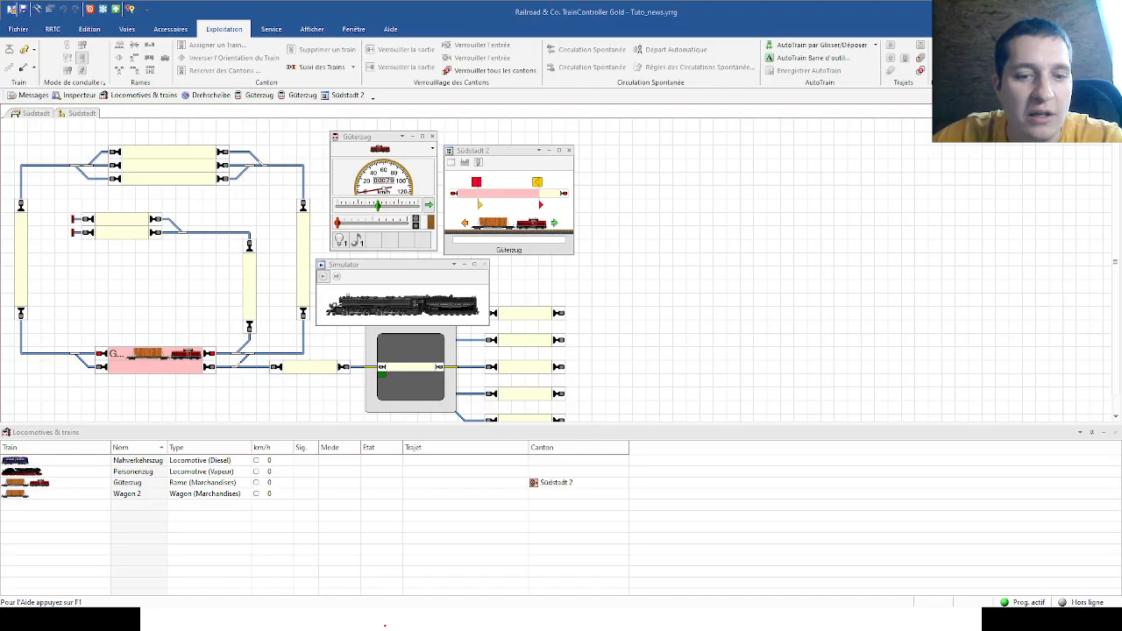
left_click(38, 9)
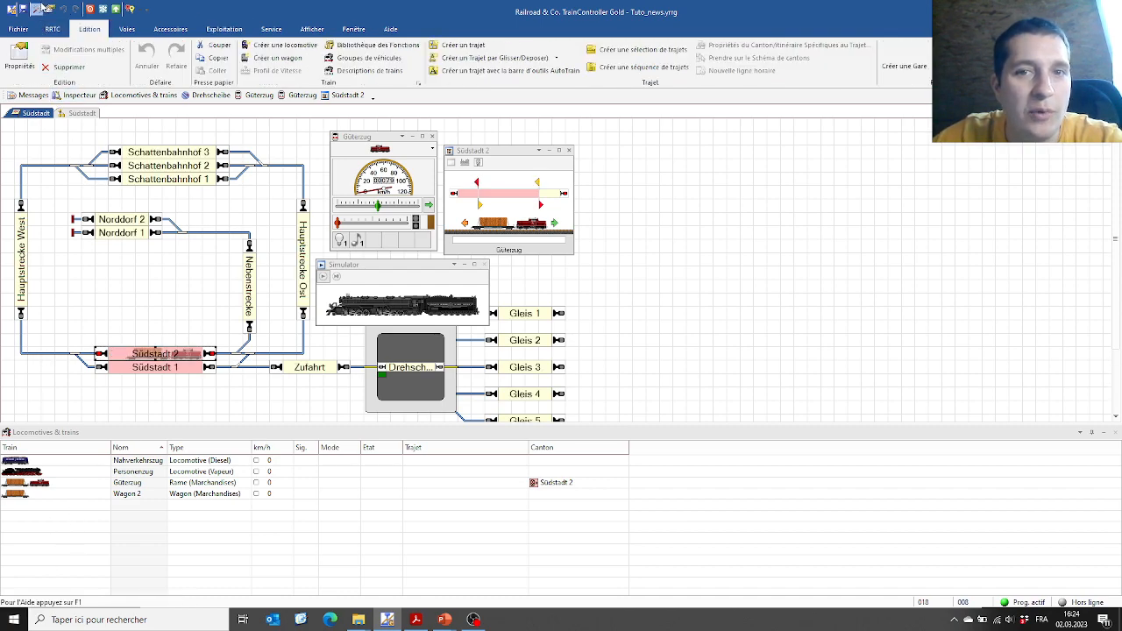
left_click(15, 465)
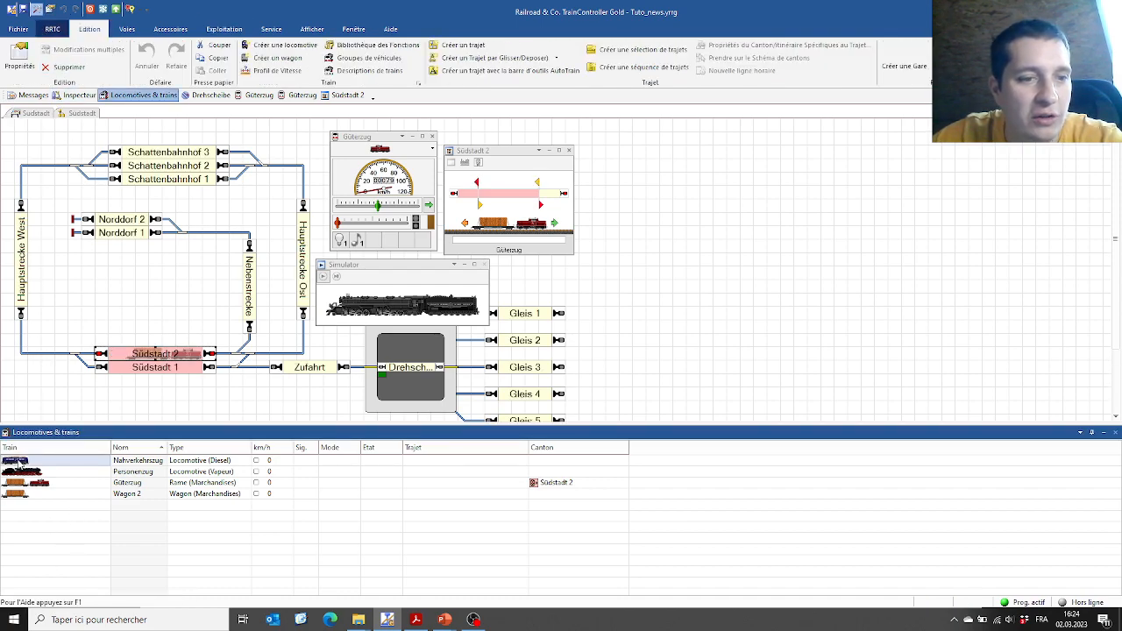
double_click(16, 465)
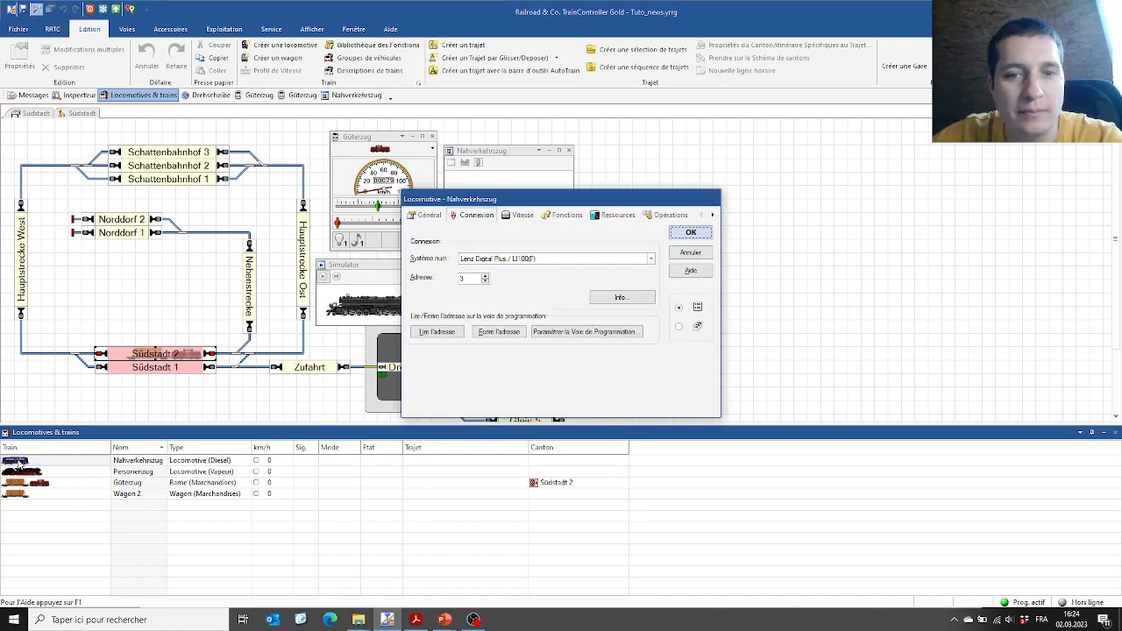
left_click(668, 215)
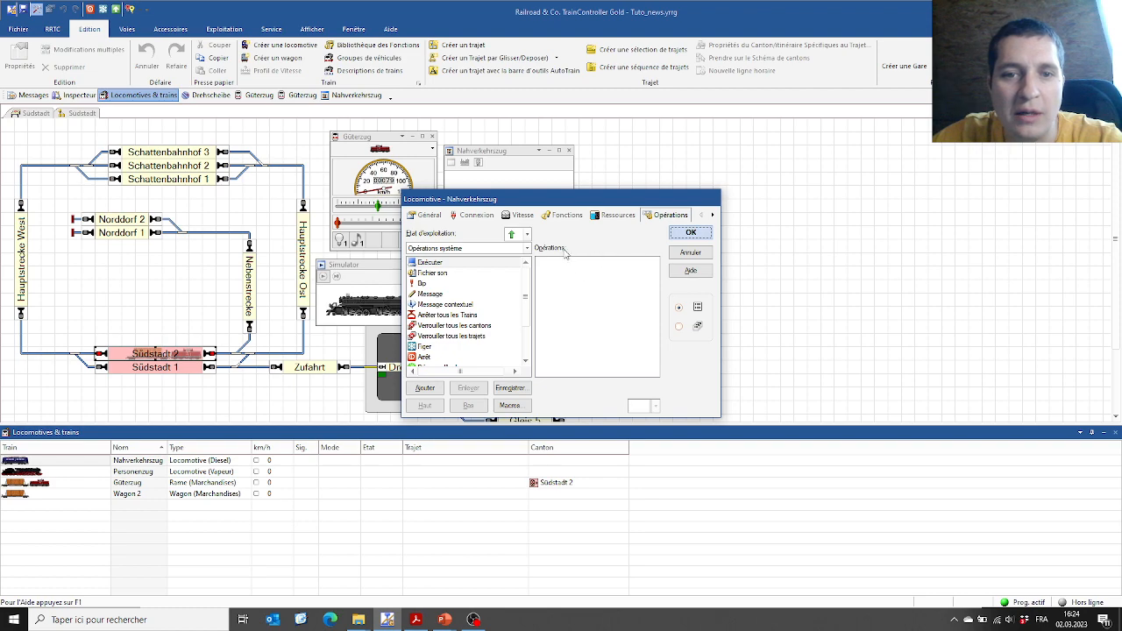
Review the operating states and operation categories available for the Nahverkehrszug locomotive, and close its properties without saving.
left_click(528, 235)
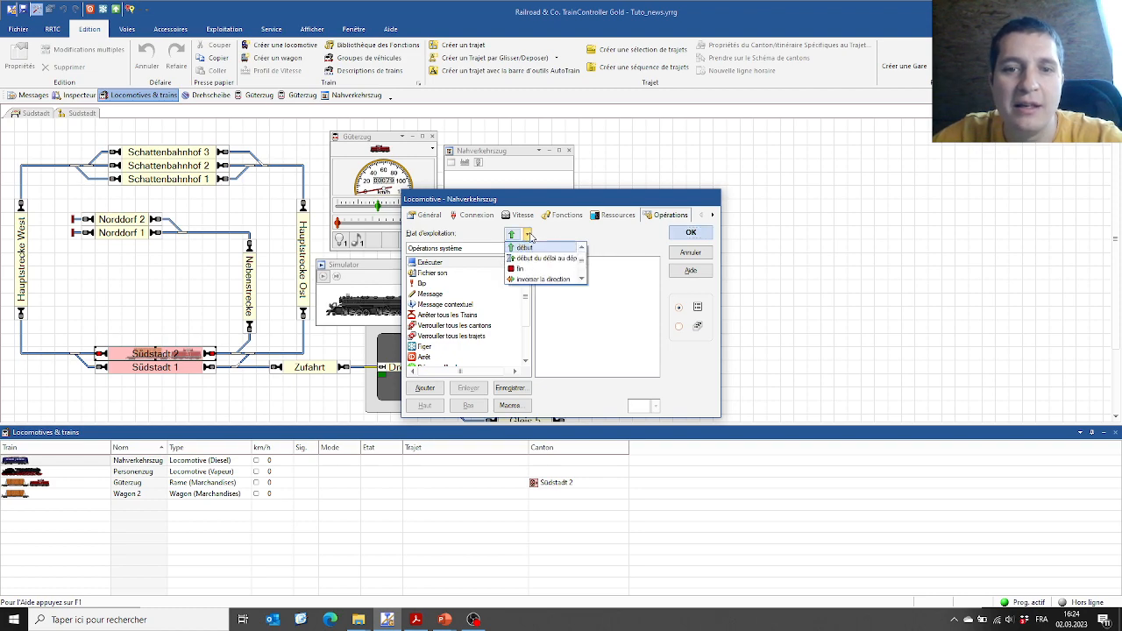
left_click(581, 278)
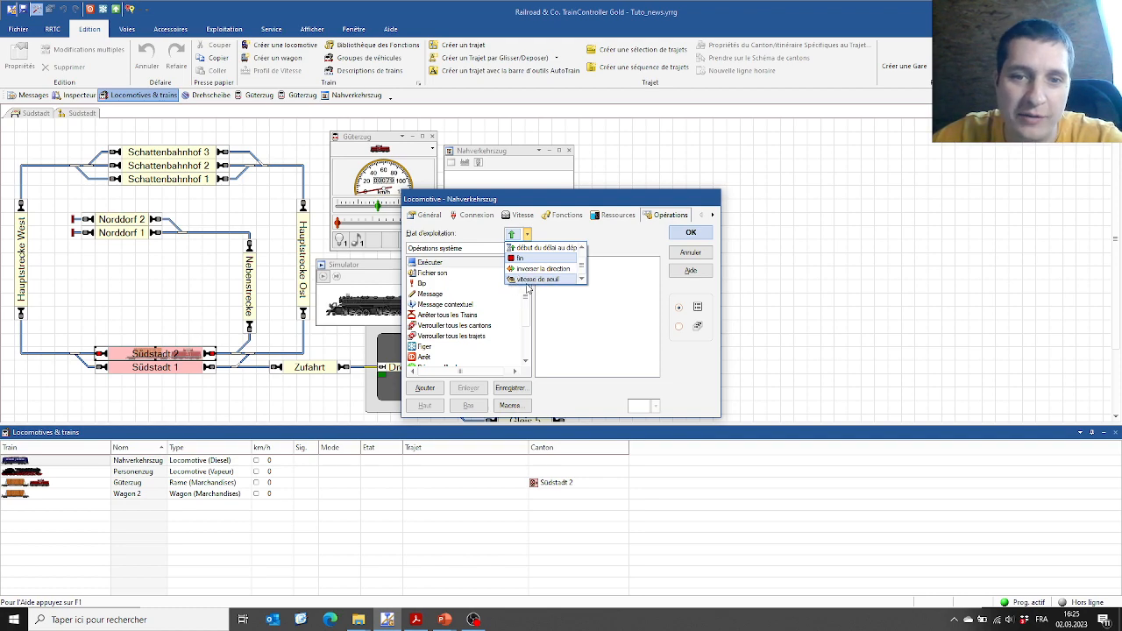
left_click_drag(580, 266, 586, 253)
left_click(582, 337)
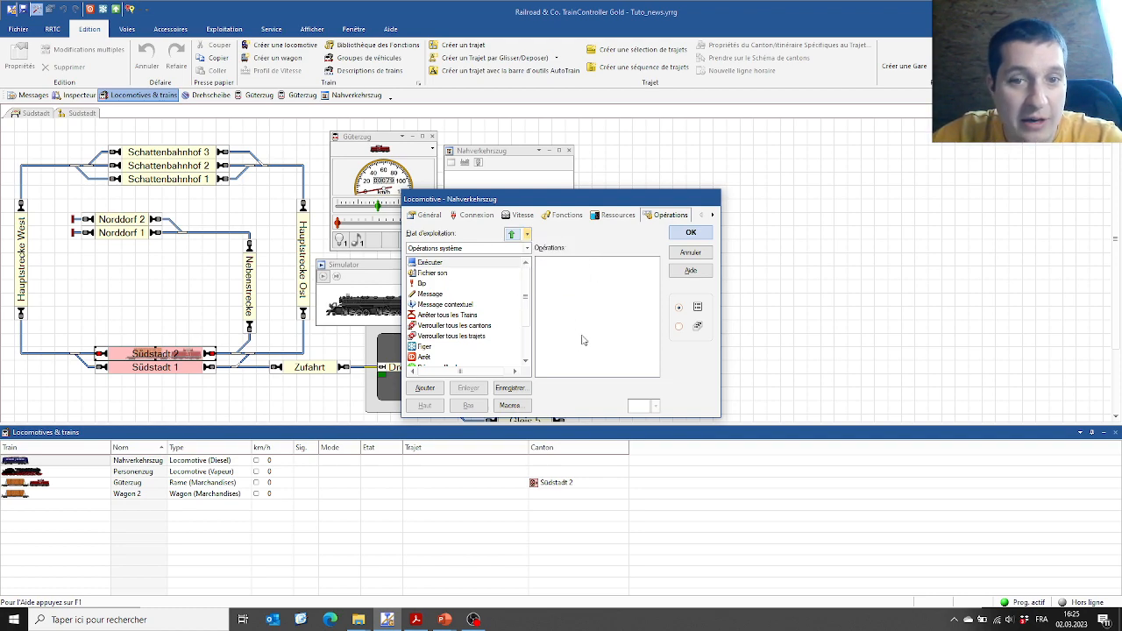
left_click(527, 249)
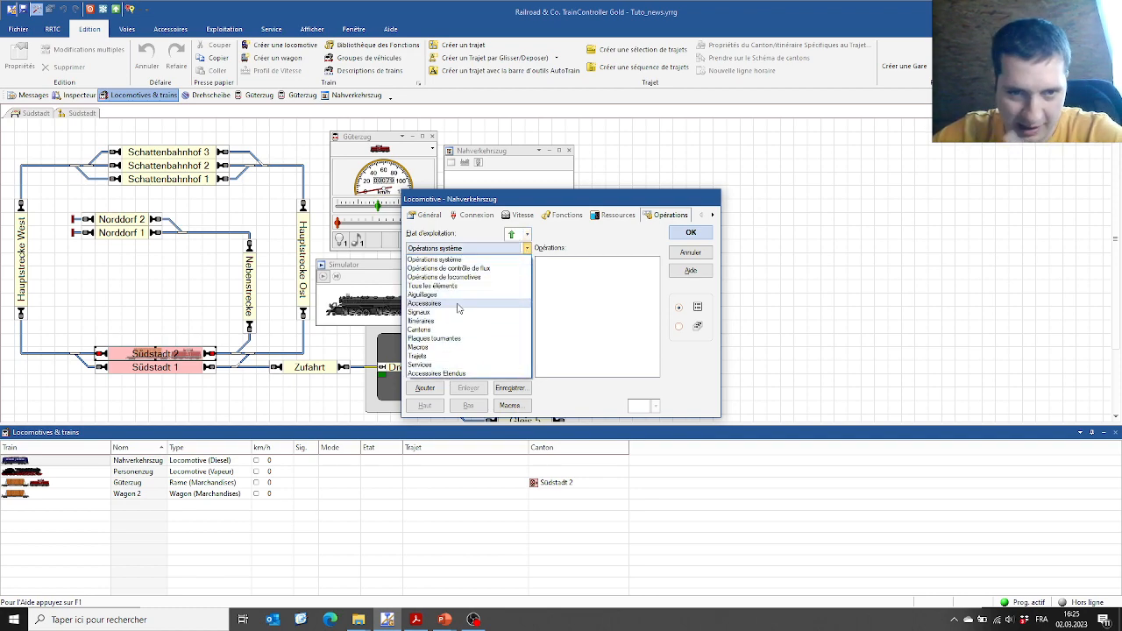
left_click(530, 250)
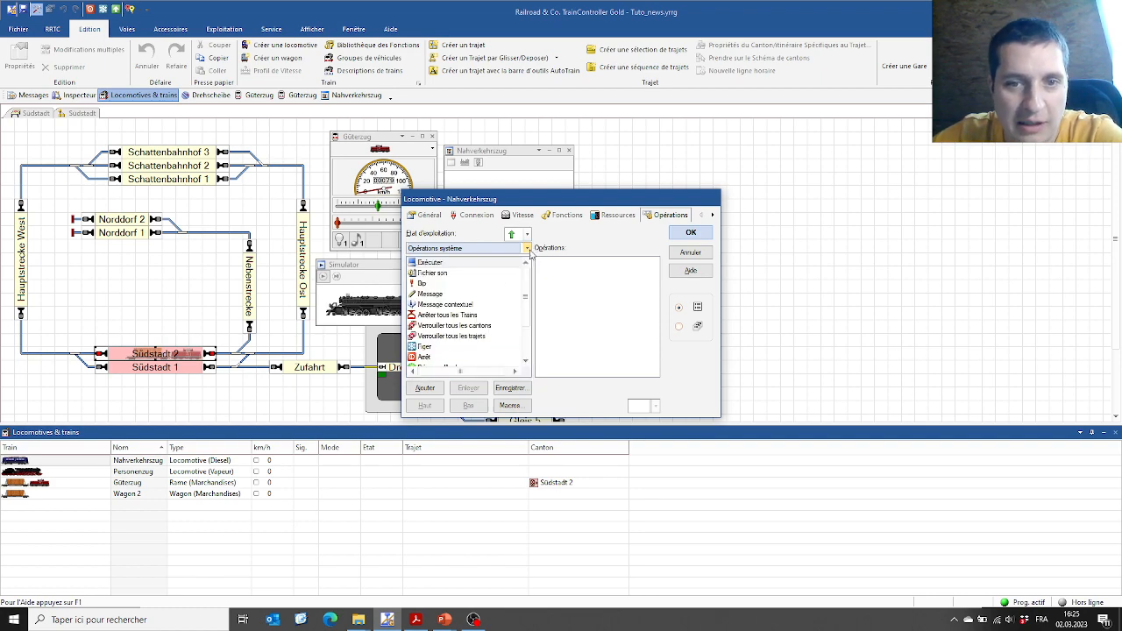
left_click(691, 253)
Open the operations settings of Wagon 2, review its available operating states, and close the properties without saving.
left_click(19, 496)
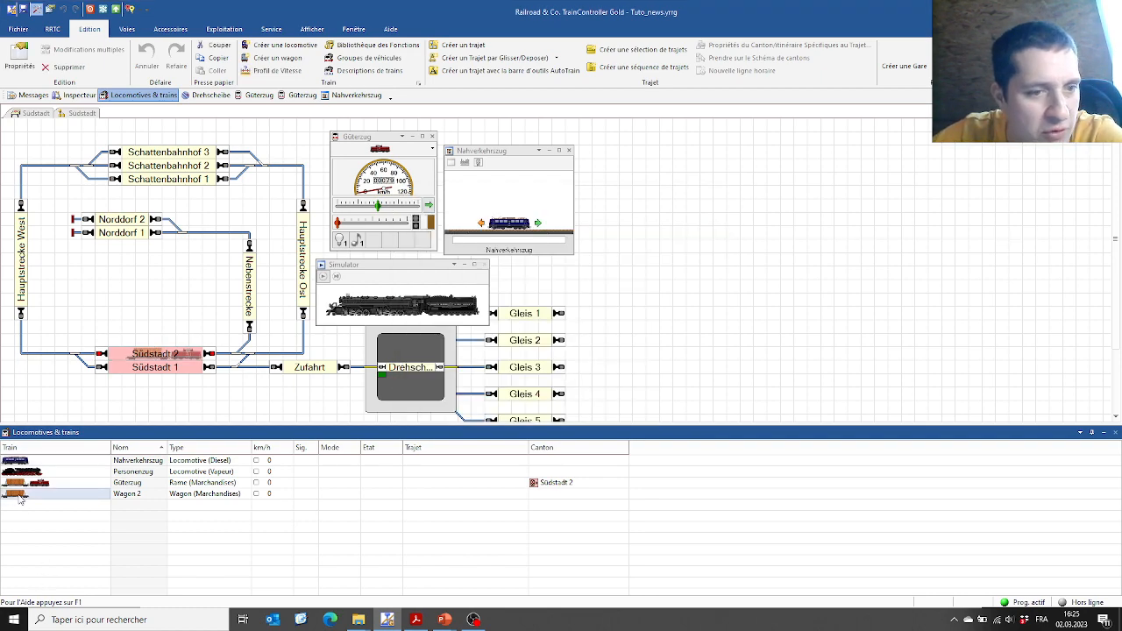
double_click(20, 495)
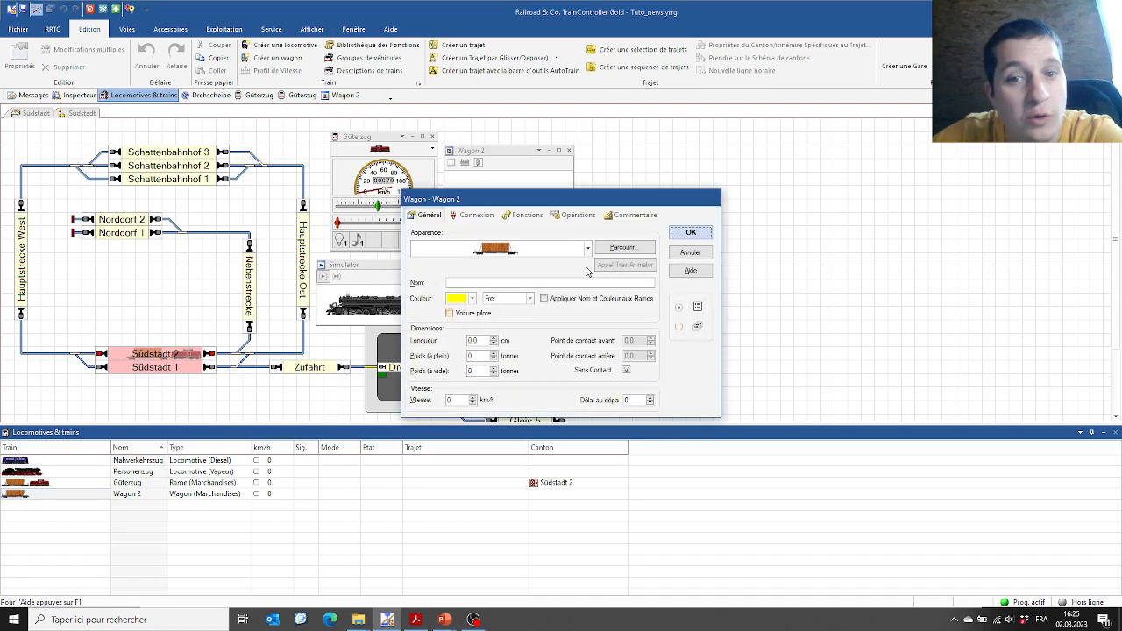
left_click(584, 215)
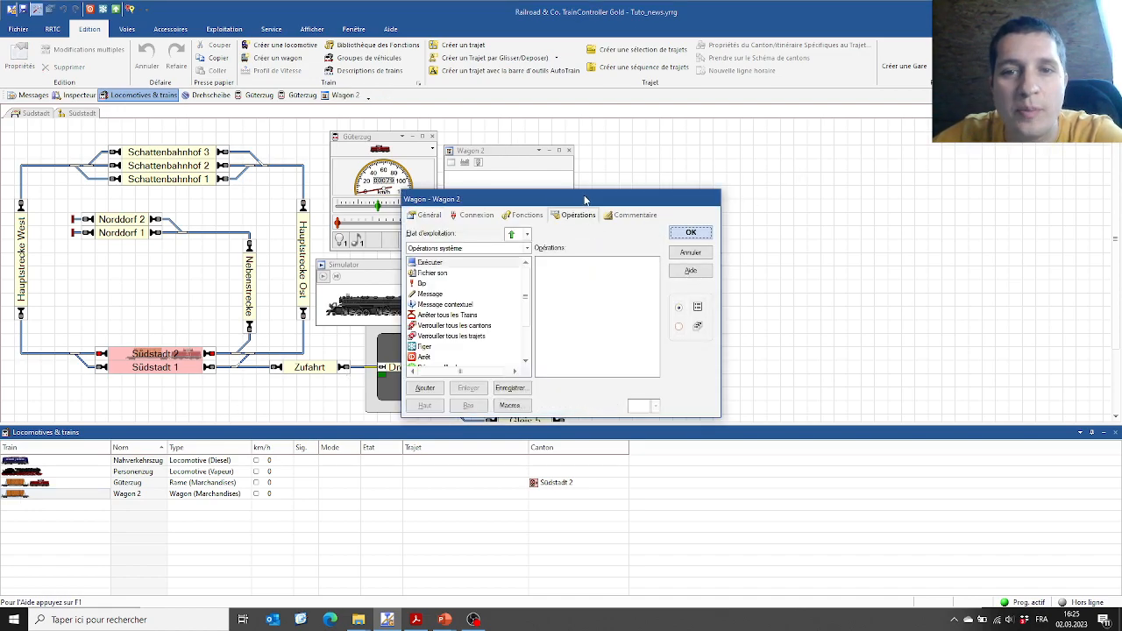
left_click_drag(585, 199, 480, 164)
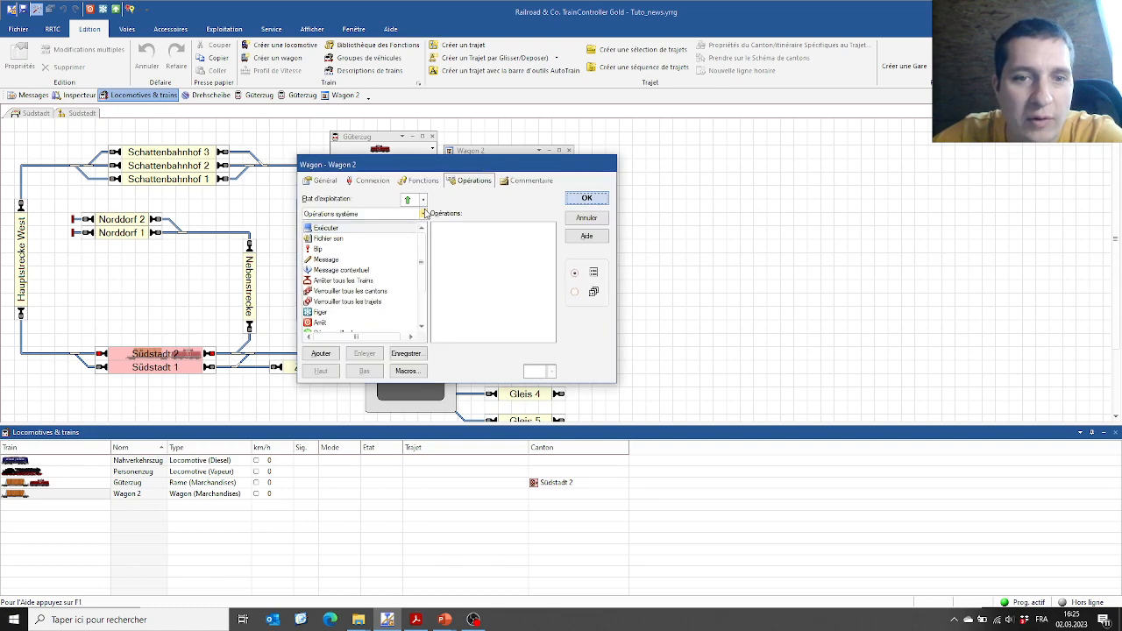
left_click(424, 201)
mouse_move(477, 223)
left_mouse_down()
mouse_move(478, 234)
mouse_move(479, 212)
left_mouse_up()
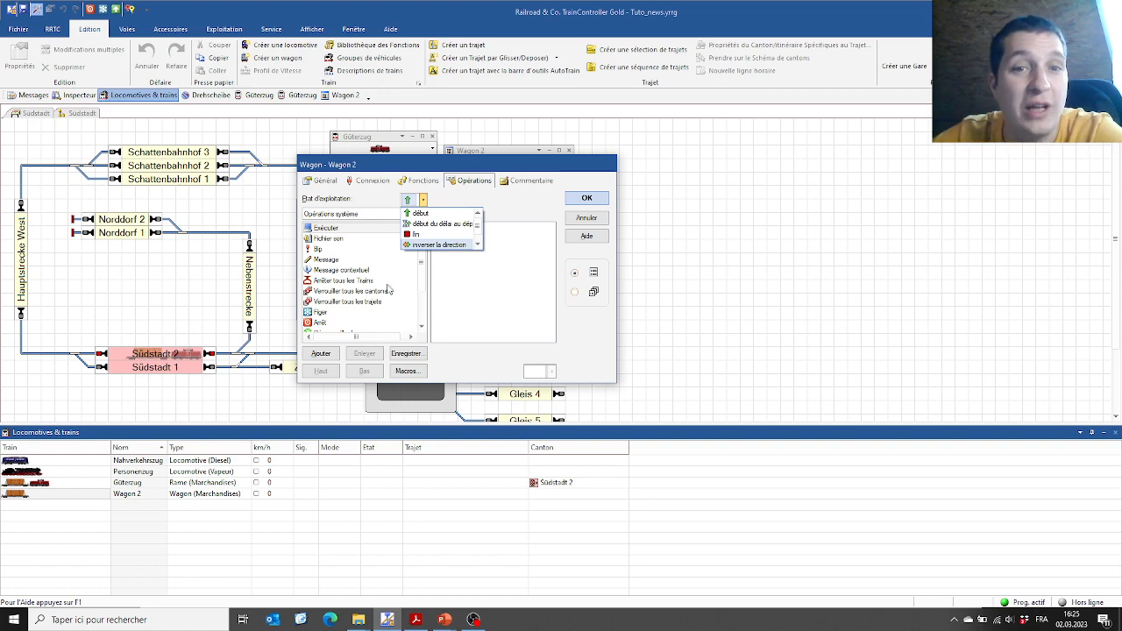
left_click(591, 221)
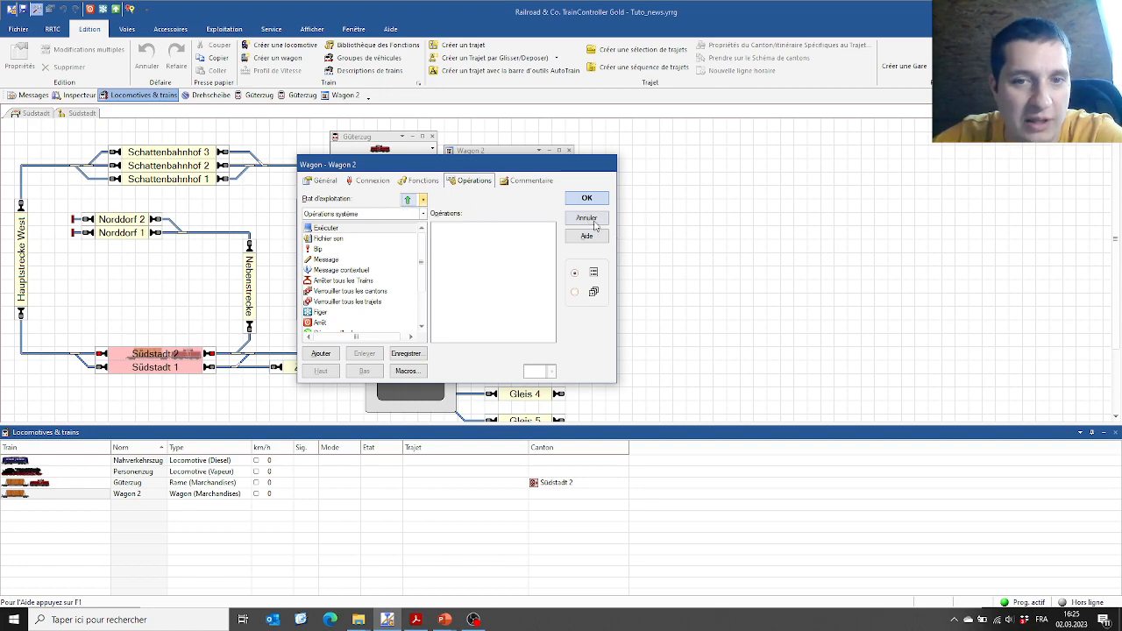
left_click(594, 225)
left_click(627, 259)
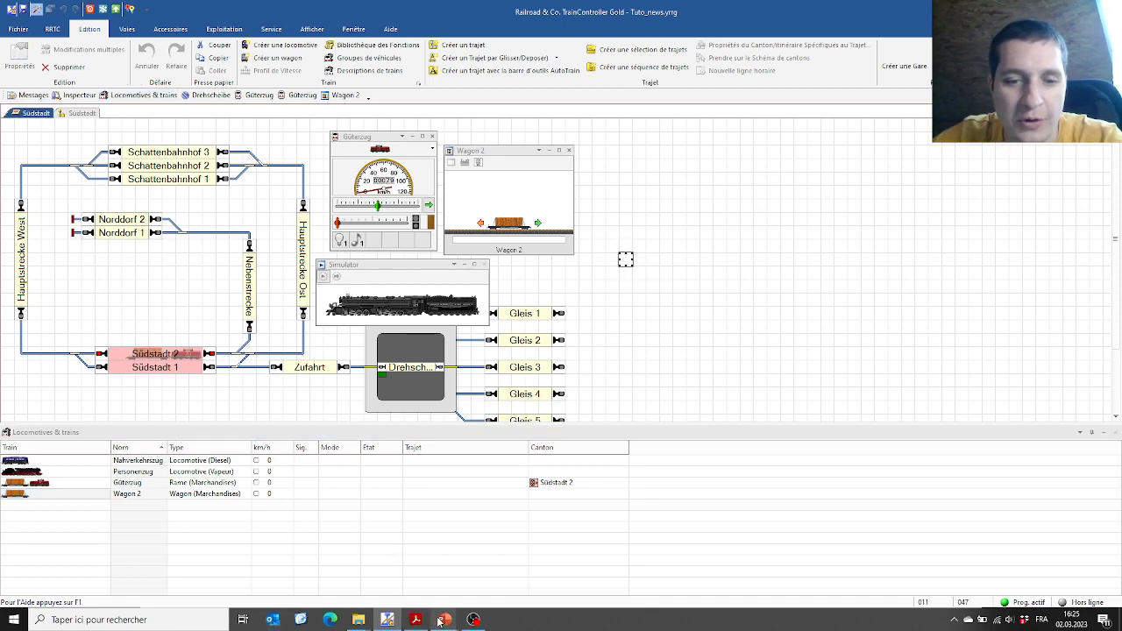
Switch to the PowerPoint slide show and advance to the slide on the advanced locomotive speed profile.
mouse_move(445, 620)
left_click(451, 570)
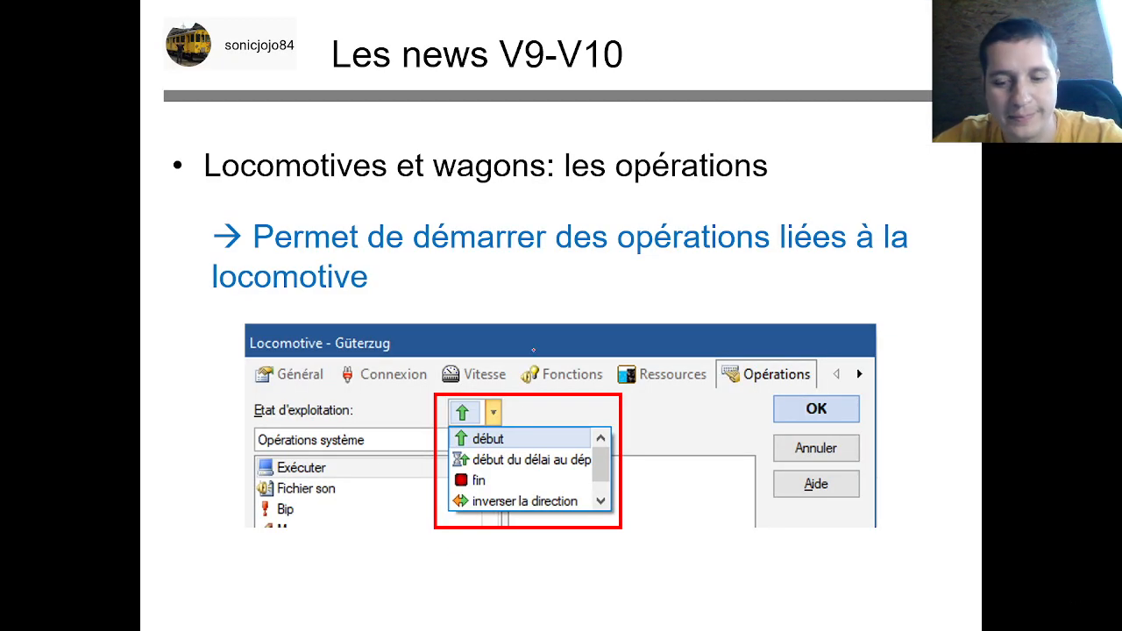
key("Right")
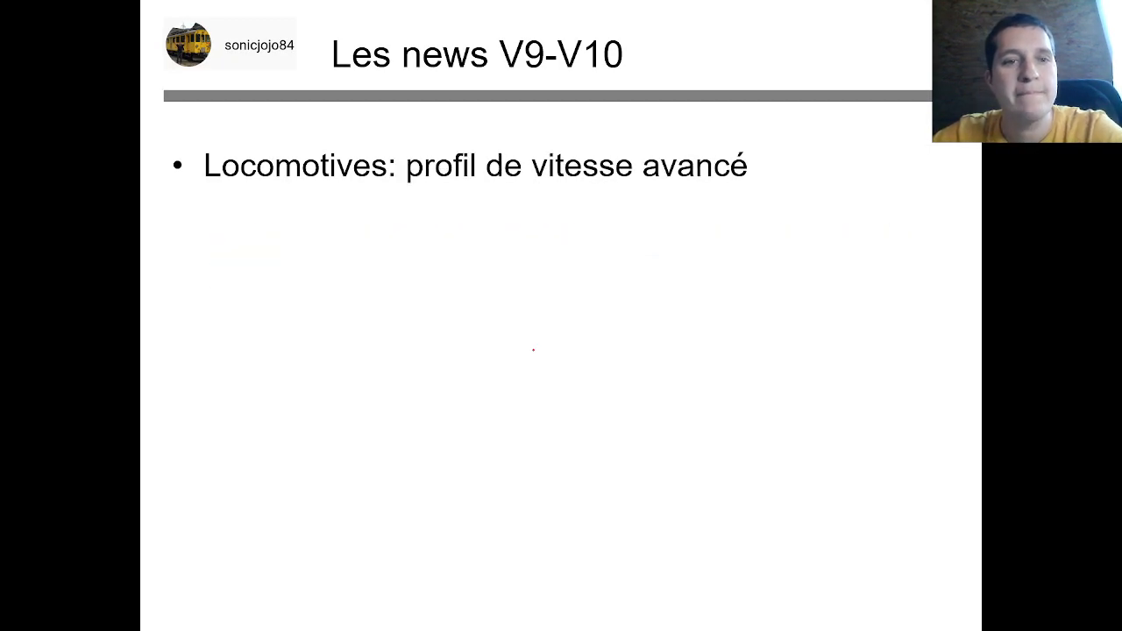